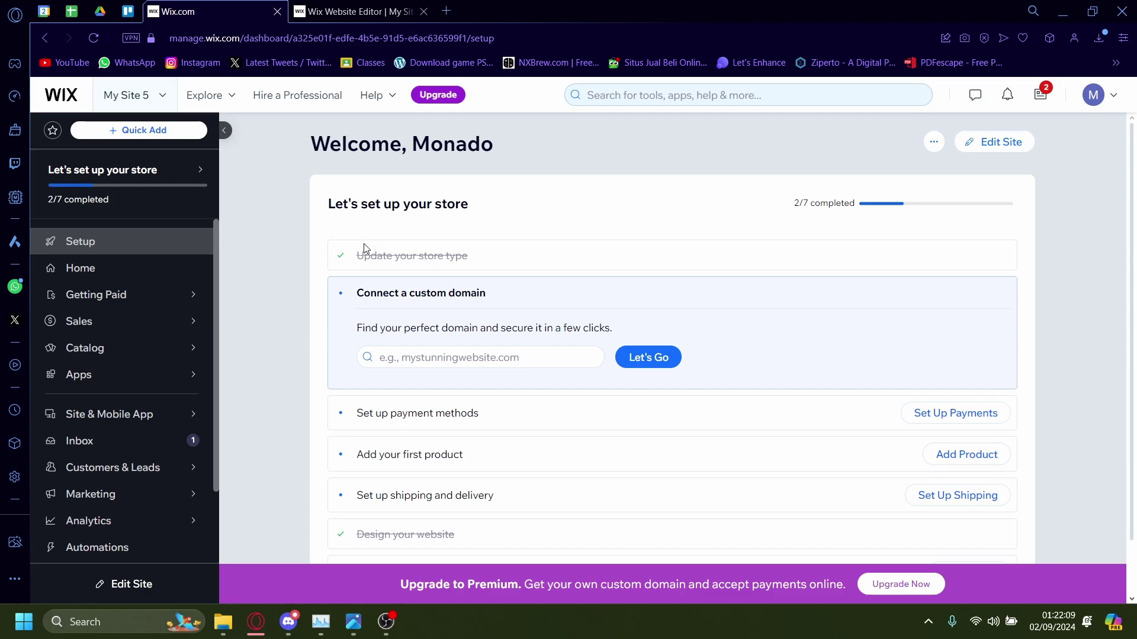
Open the site in the editor and show the Page: Shop dropdown of site and store pages
{"action": "left_click", "coordinate": [1000, 151]}
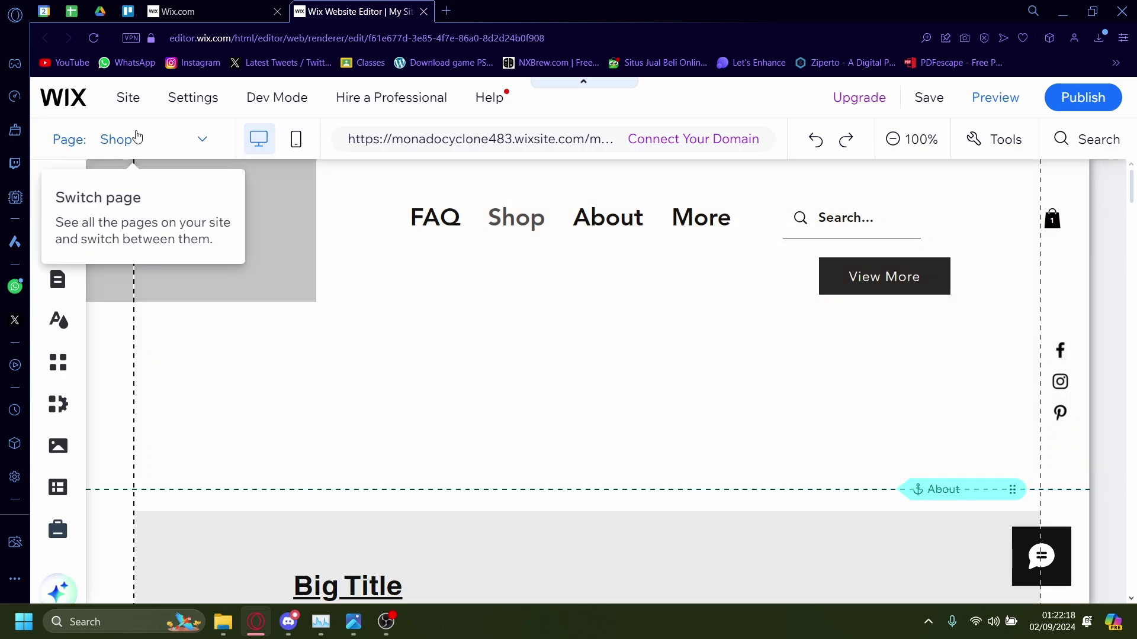
{"action": "left_click", "coordinate": [136, 136]}
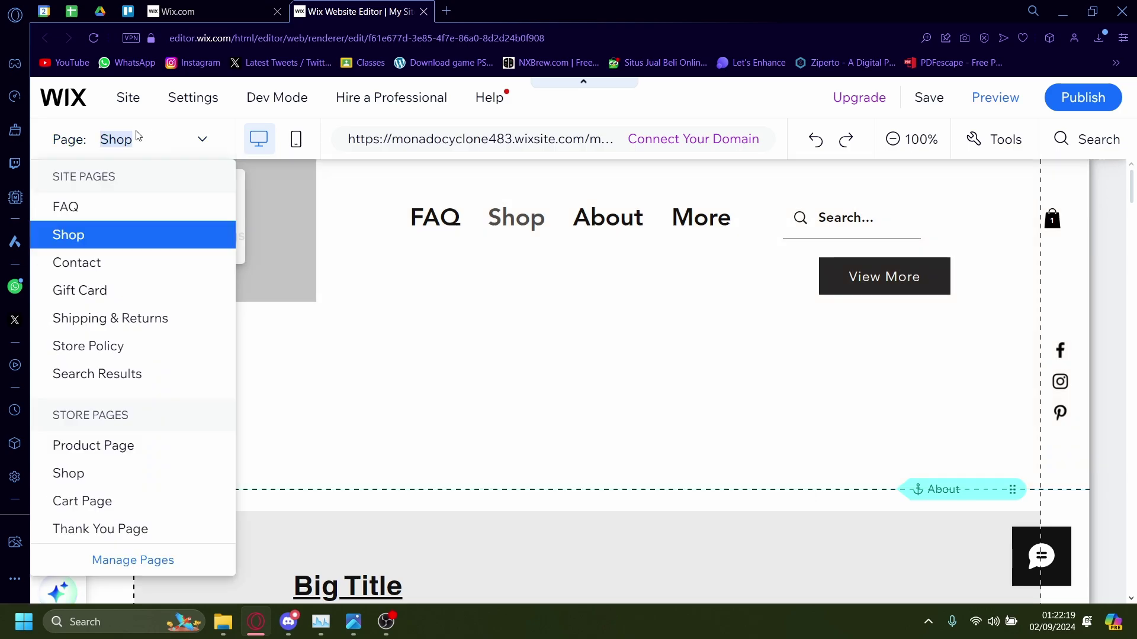
In Manage Pages, choose Delete from the Shop store page's options menu
{"action": "left_click", "coordinate": [98, 568]}
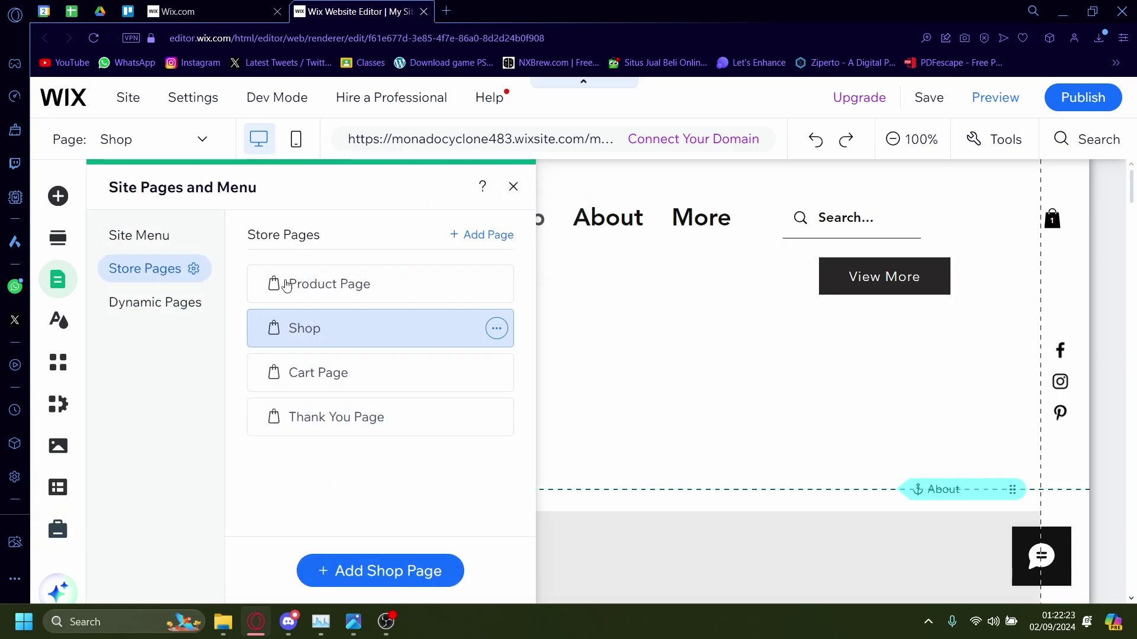
{"action": "mouse_move", "coordinate": [381, 328]}
{"action": "left_click", "coordinate": [496, 330]}
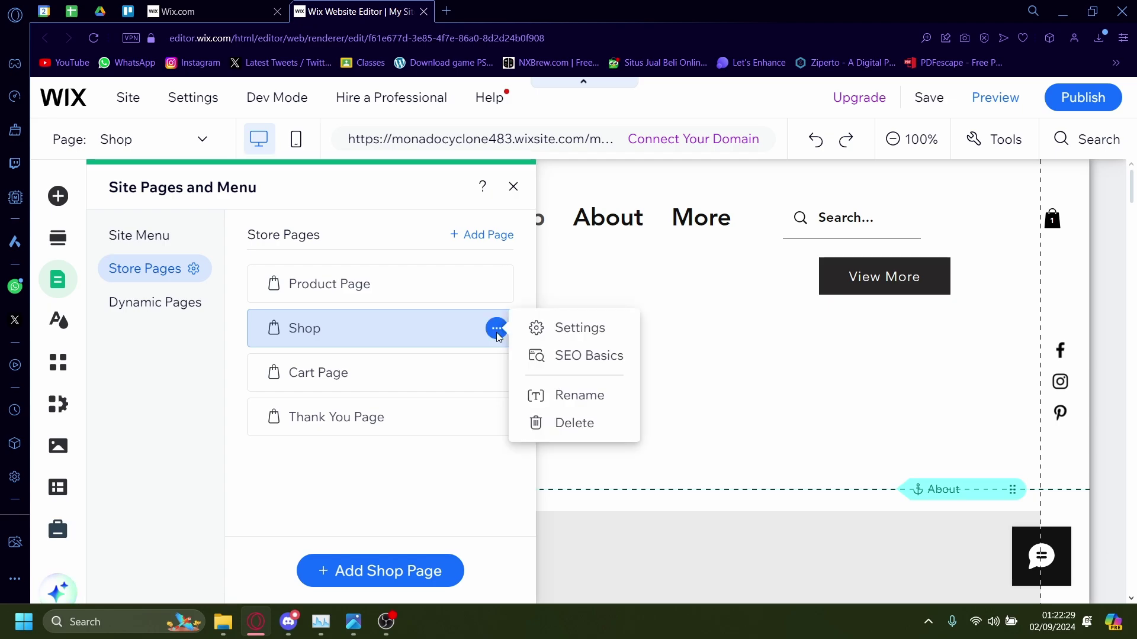
{"action": "left_click", "coordinate": [544, 432]}
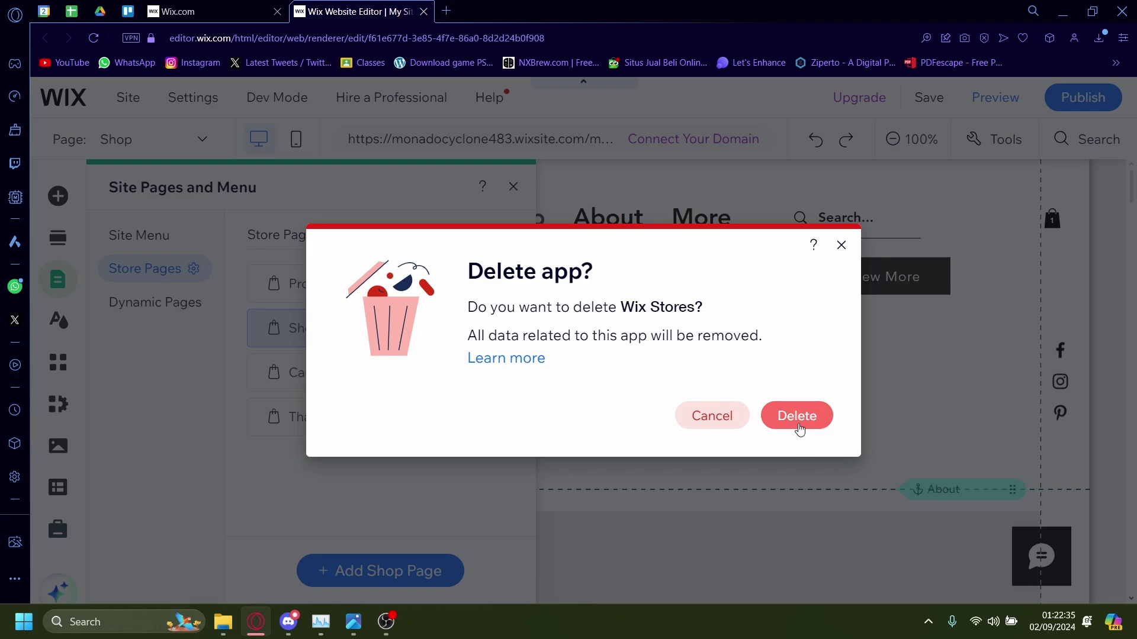
Confirm deleting the Wix Stores app and let the uninstall run
{"action": "left_click", "coordinate": [802, 418]}
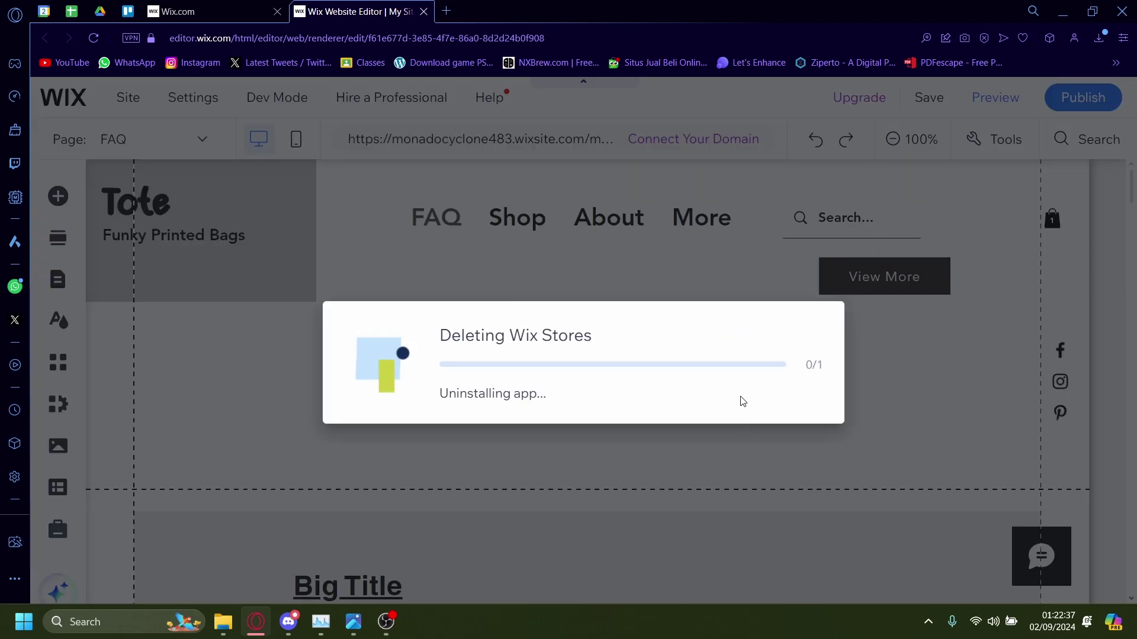